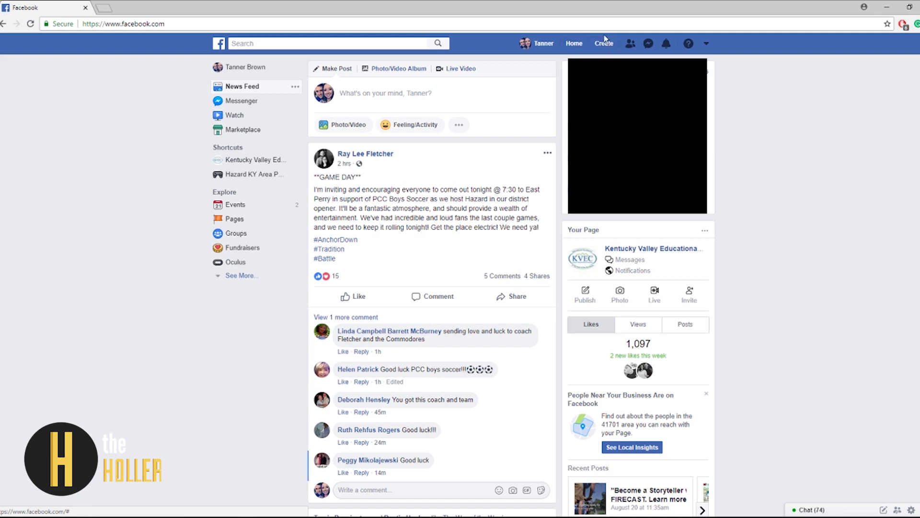
- Create a Community or Public Figure page titled TheHoller, categorized as Education Website
{"action": "left_click", "coordinate": [607, 48]}
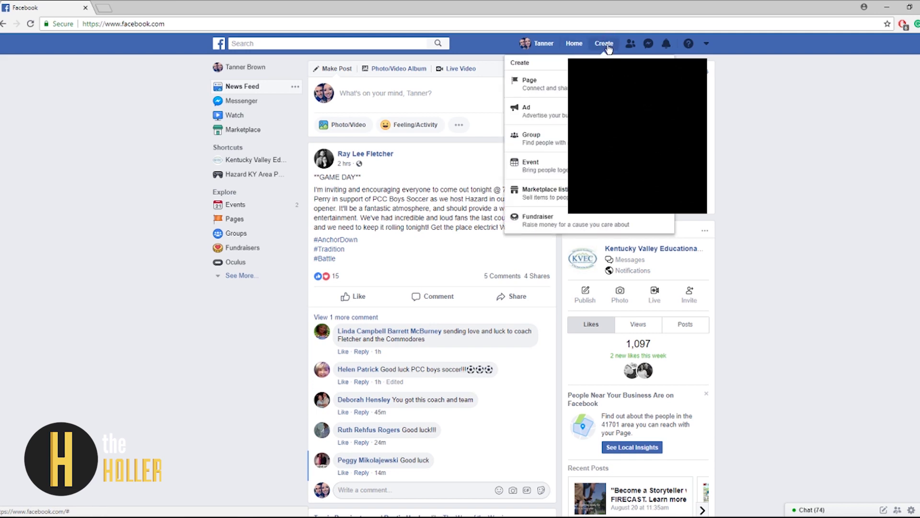
{"action": "left_click", "coordinate": [599, 75]}
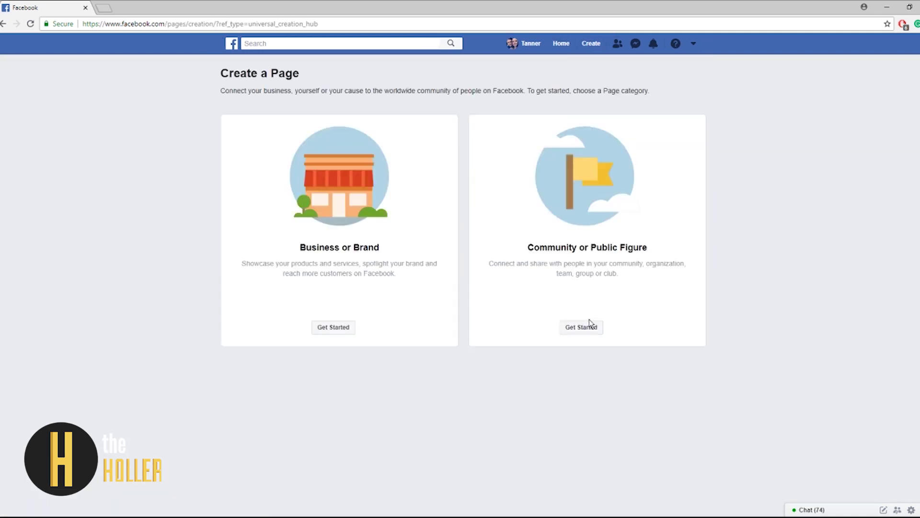
{"action": "left_click", "coordinate": [586, 329]}
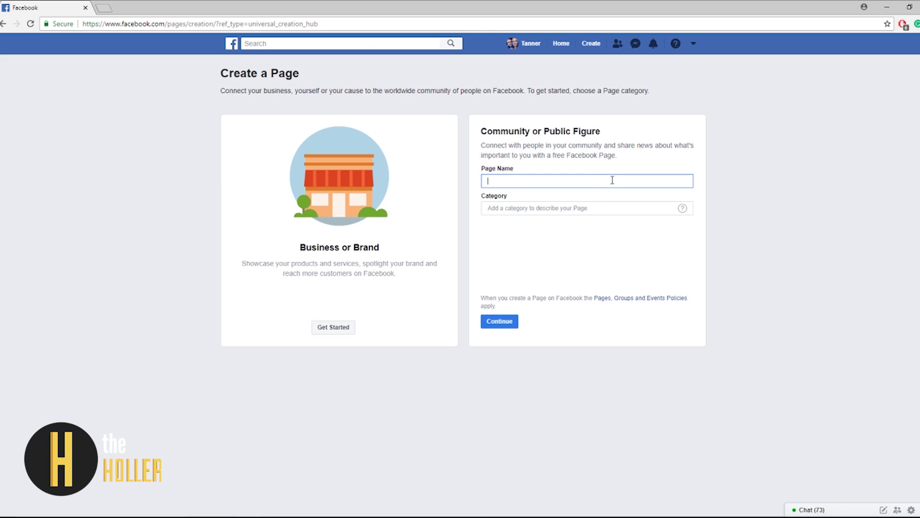
{"action": "type", "text": "TheHoller"}
{"action": "left_click", "coordinate": [584, 209]}
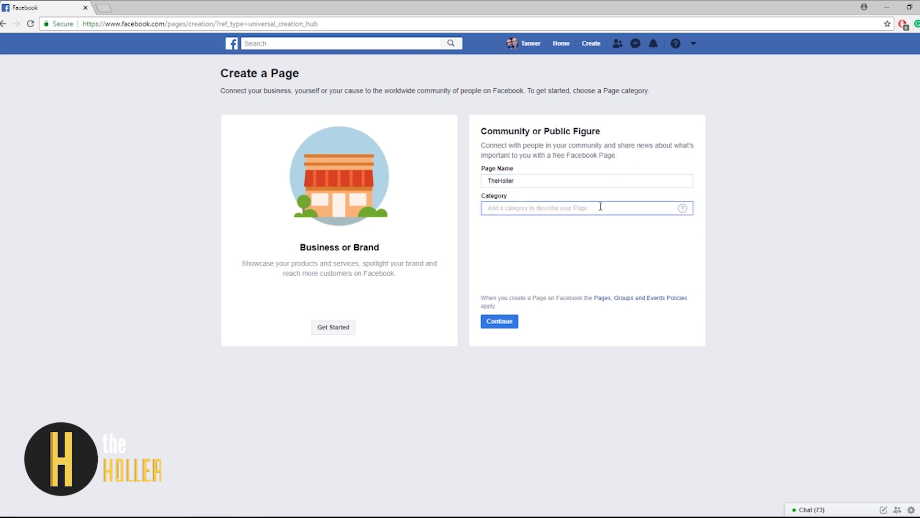
{"action": "type", "text": "Ed"}
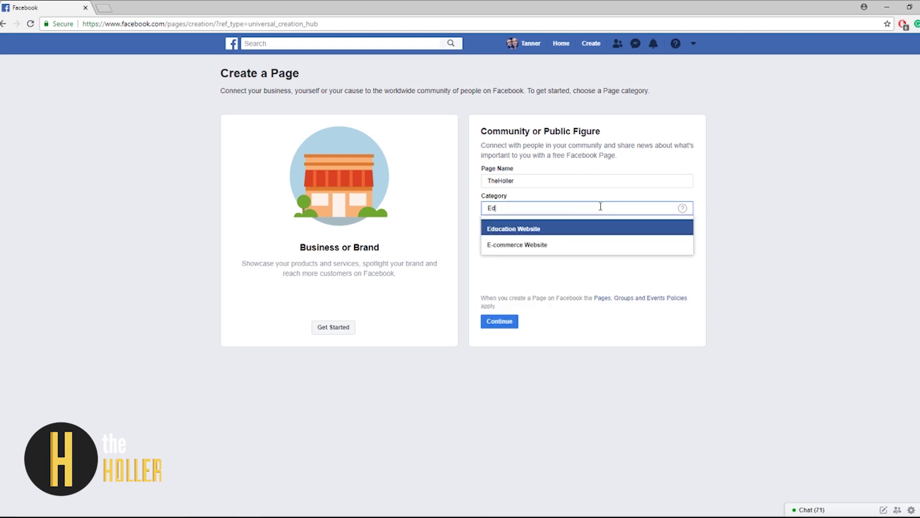
{"action": "left_click", "coordinate": [551, 228]}
{"action": "left_click", "coordinate": [501, 322]}
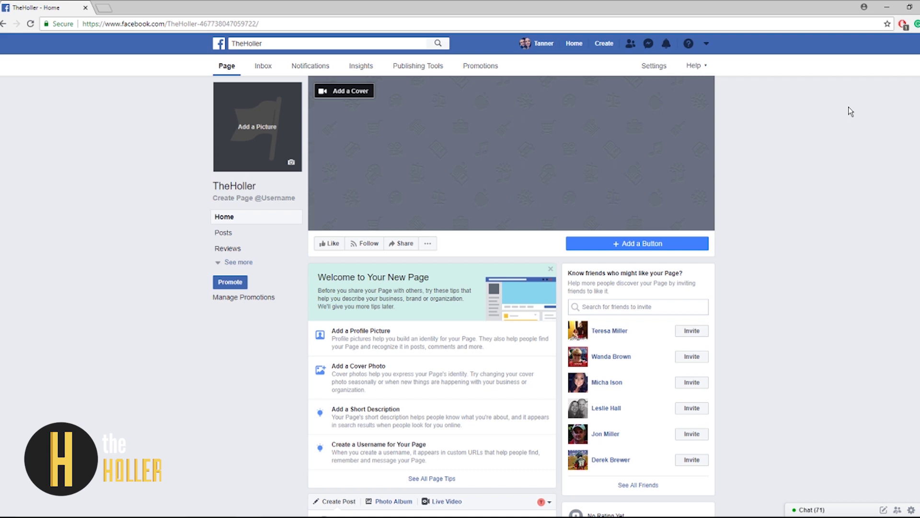
- Upload Holler Background as the profile picture, centring the HOLLER logo in the square crop
{"action": "left_click", "coordinate": [257, 143]}
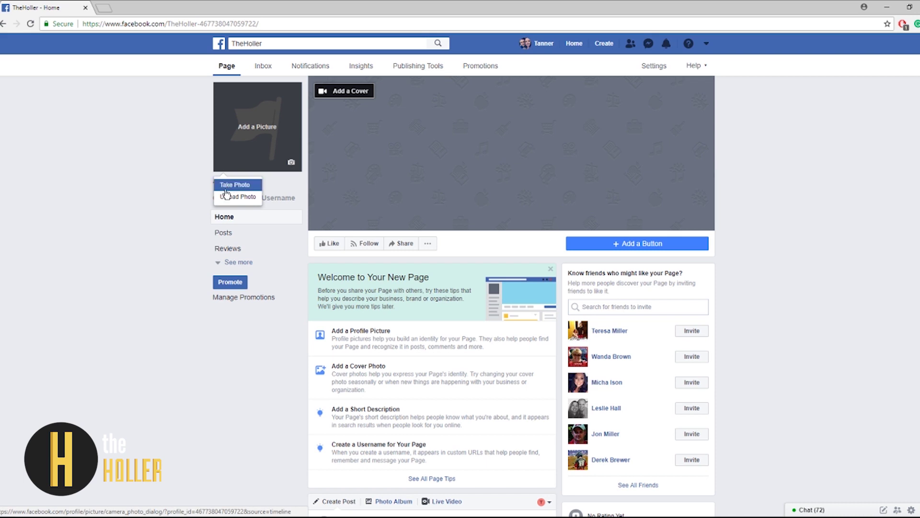
{"action": "left_click", "coordinate": [254, 196]}
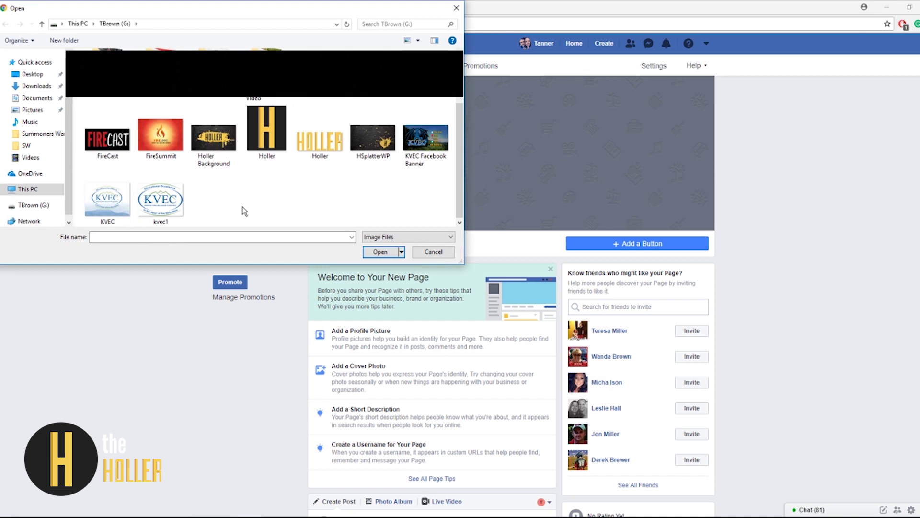
{"action": "left_click", "coordinate": [216, 139]}
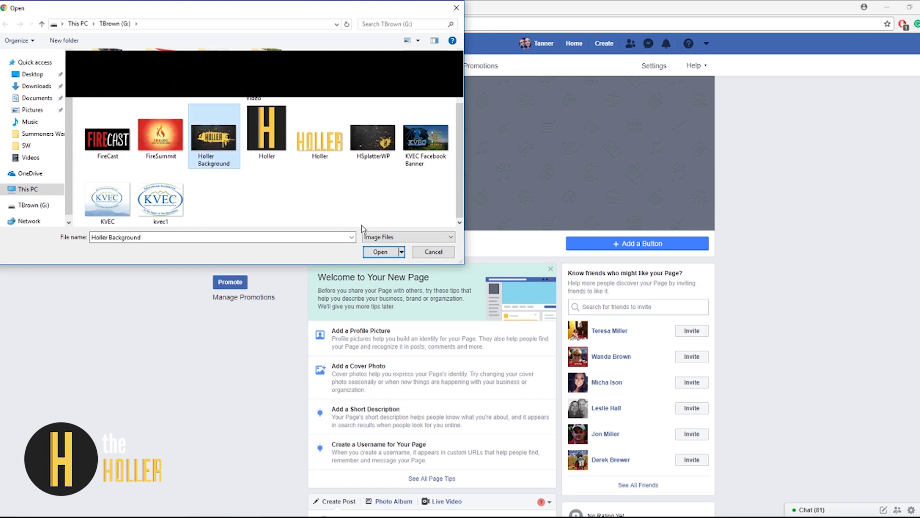
{"action": "left_click", "coordinate": [373, 253]}
{"action": "mouse_move", "coordinate": [487, 224]}
{"action": "left_mouse_down"}
{"action": "mouse_move", "coordinate": [431, 225]}
{"action": "mouse_move", "coordinate": [515, 238]}
{"action": "mouse_move", "coordinate": [479, 238]}
{"action": "mouse_move", "coordinate": [495, 239]}
{"action": "left_mouse_up"}
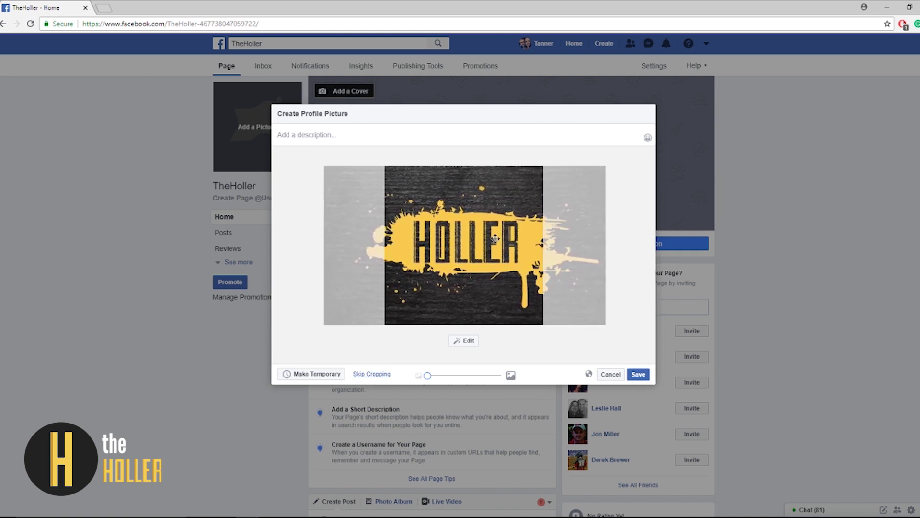
{"action": "left_click", "coordinate": [637, 374]}
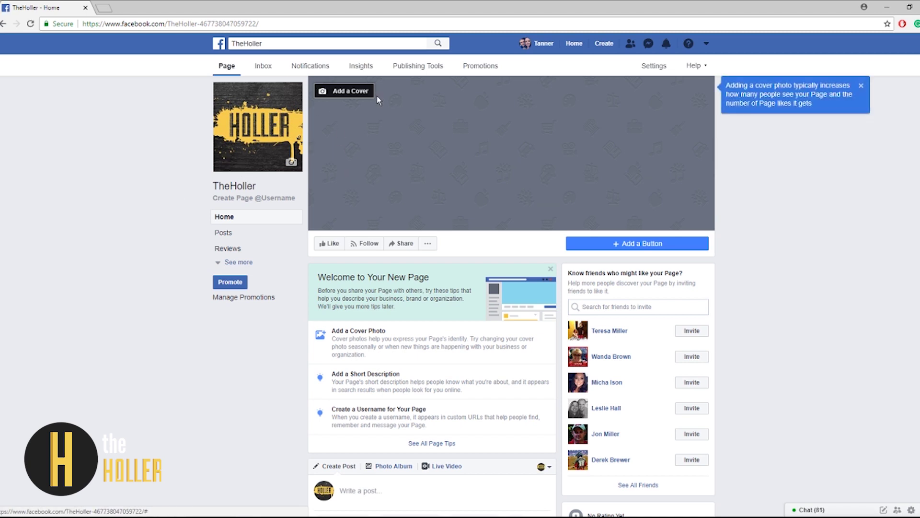
{"action": "left_click", "coordinate": [362, 93]}
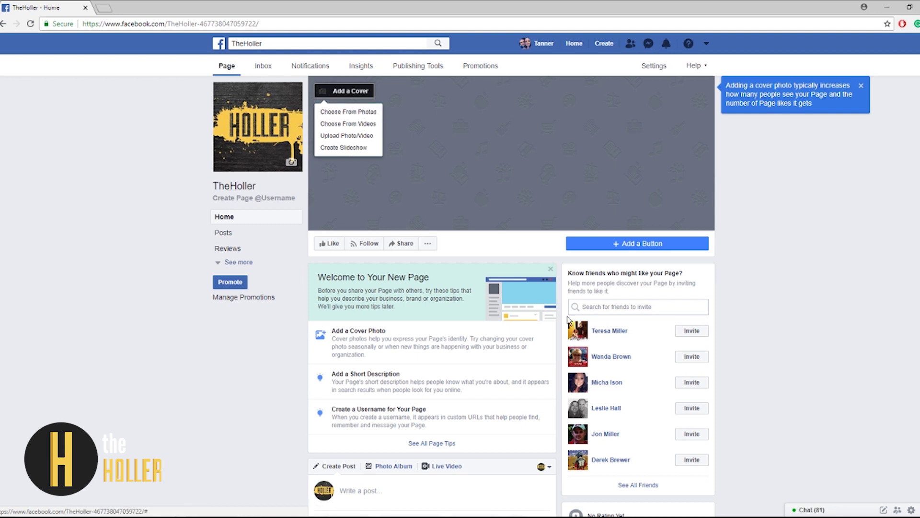
{"action": "left_click", "coordinate": [347, 136]}
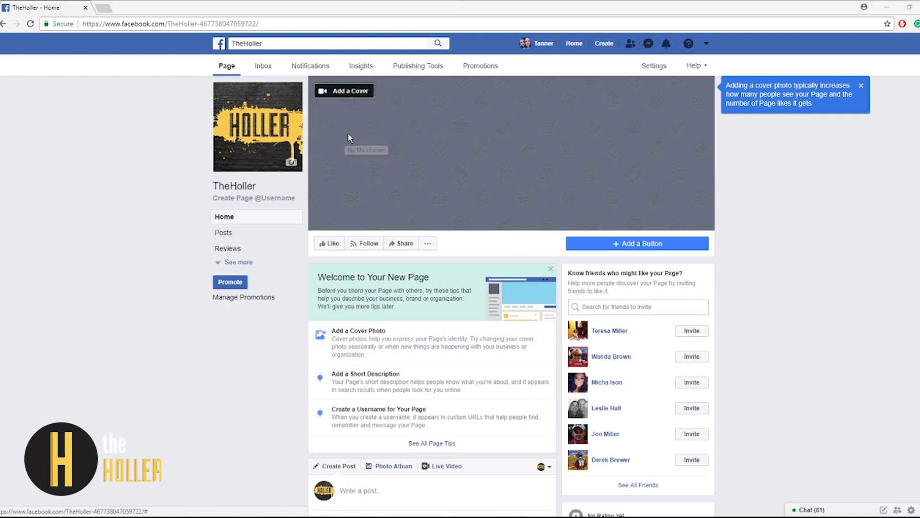
{"action": "scroll", "coordinate": [183, 190], "scroll_direction": "down", "scroll_amount": 3}
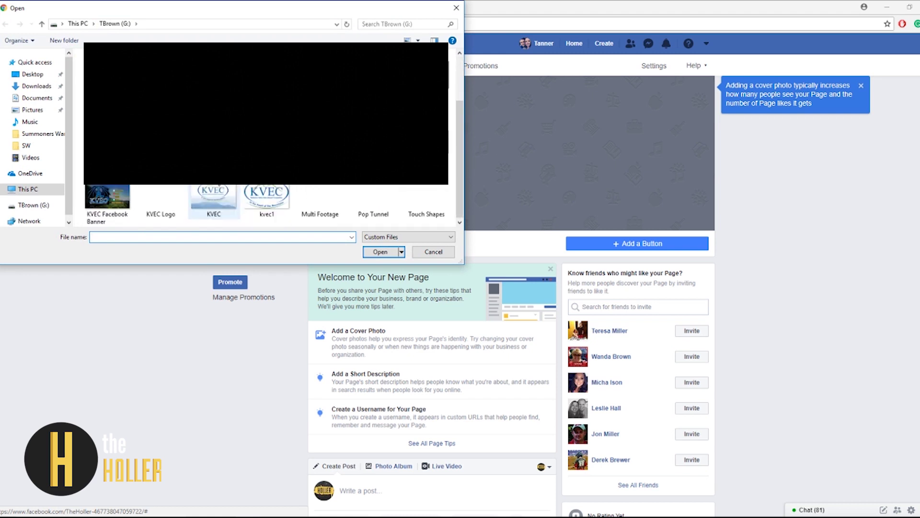
{"action": "left_click", "coordinate": [123, 201]}
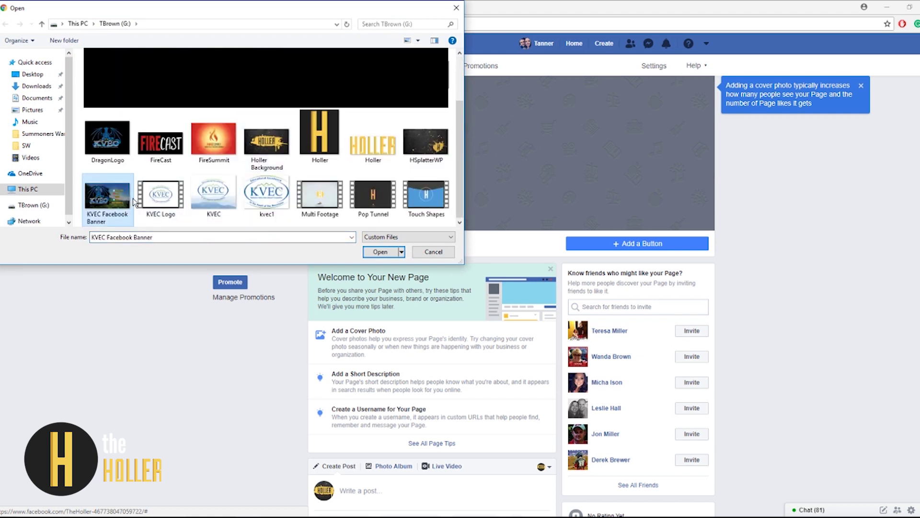
{"action": "left_click", "coordinate": [390, 252]}
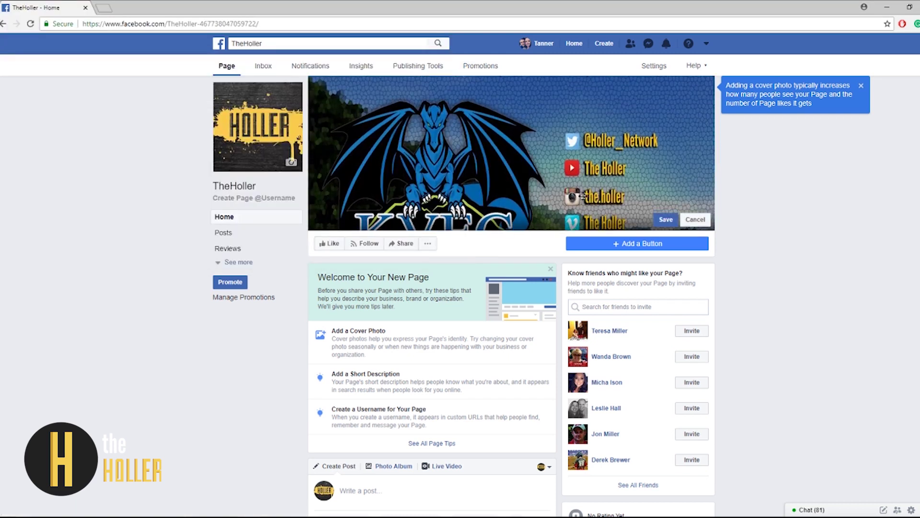
{"action": "left_click_drag", "start_coordinate": [596, 115], "coordinate": [595, 154]}
{"action": "left_click", "coordinate": [666, 219]}
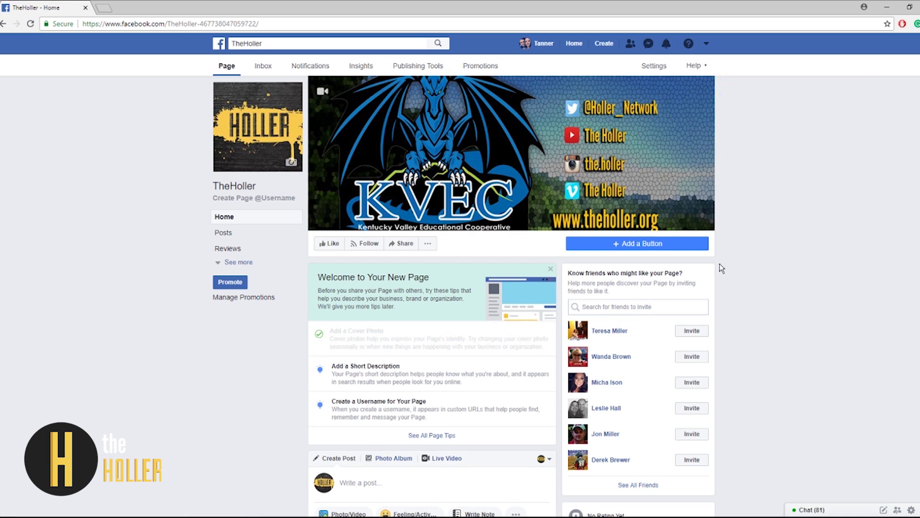
- Scroll through the full Page Tips list, close it, and go to the page's Settings
{"action": "left_click", "coordinate": [442, 435]}
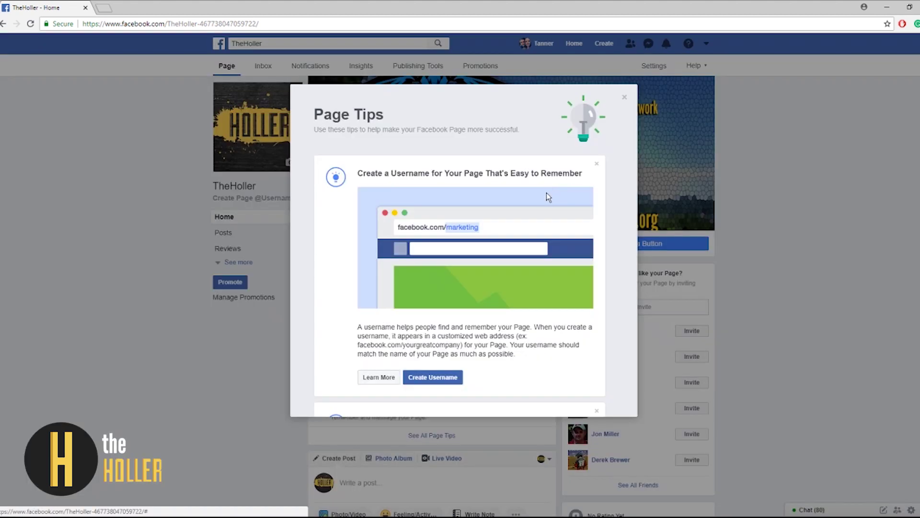
{"action": "scroll", "coordinate": [544, 194], "scroll_direction": "down", "scroll_amount": 10}
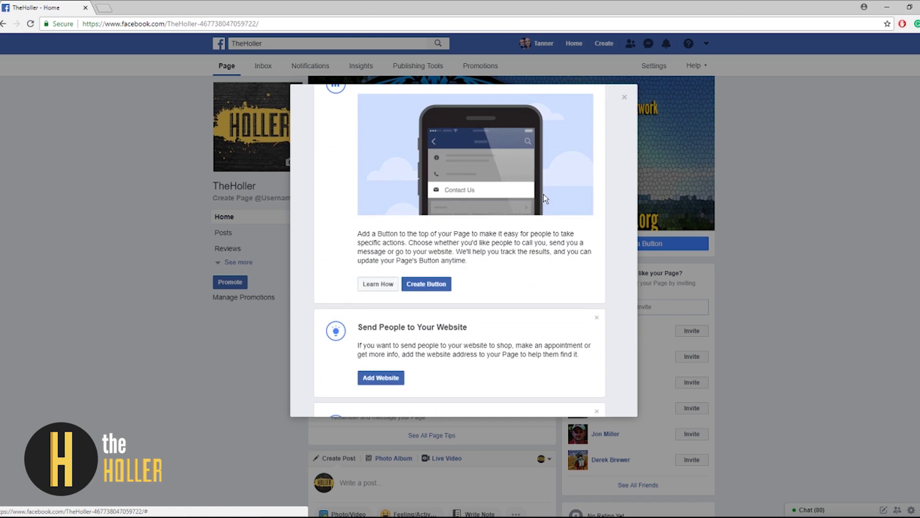
{"action": "scroll", "coordinate": [544, 195], "scroll_direction": "down", "scroll_amount": 3}
{"action": "scroll", "coordinate": [543, 194], "scroll_direction": "up", "scroll_amount": 15}
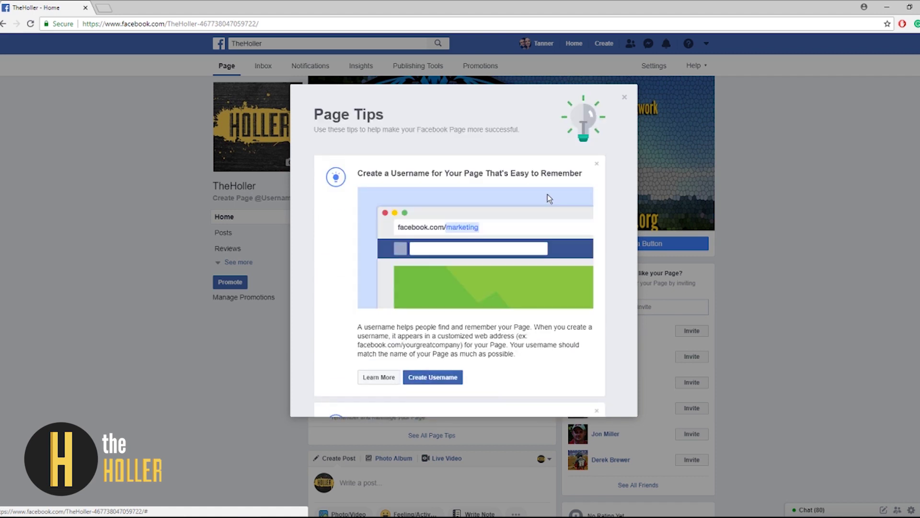
{"action": "scroll", "coordinate": [565, 160], "scroll_direction": "down", "scroll_amount": 5}
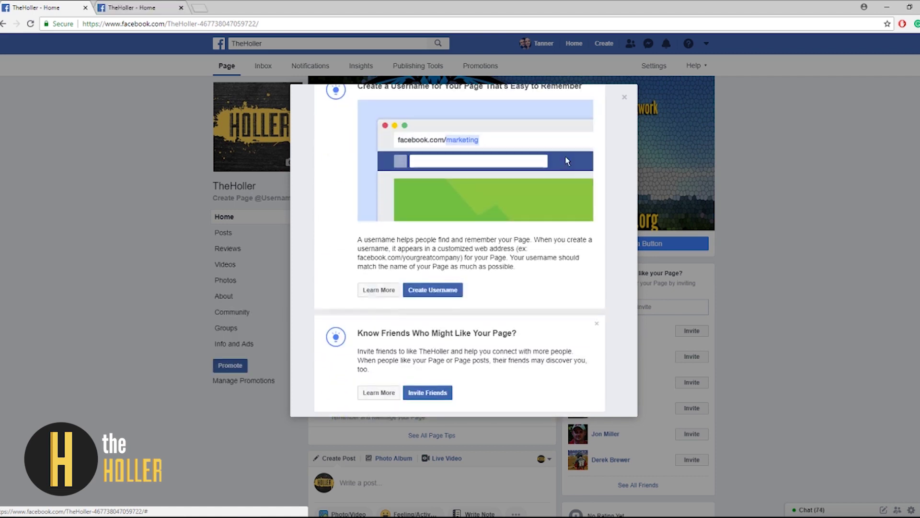
{"action": "scroll", "coordinate": [567, 161], "scroll_direction": "down", "scroll_amount": 8}
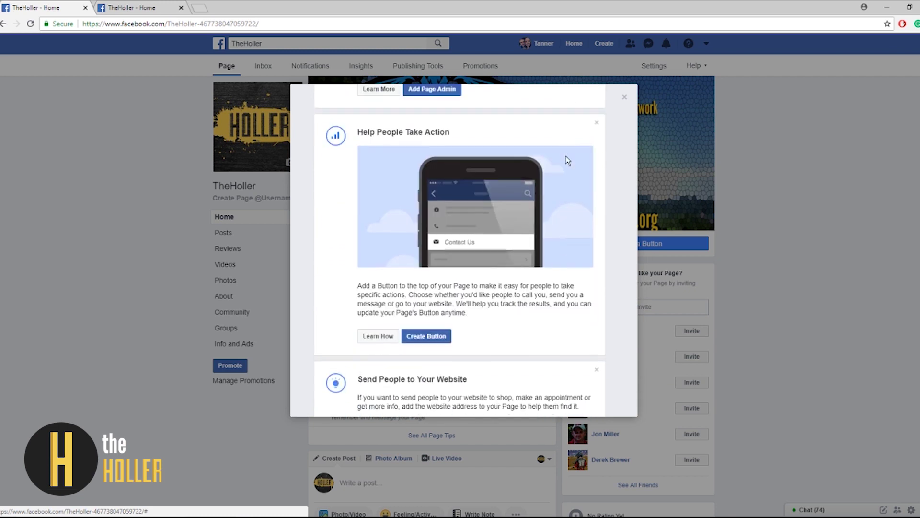
{"action": "scroll", "coordinate": [568, 160], "scroll_direction": "down", "scroll_amount": 2}
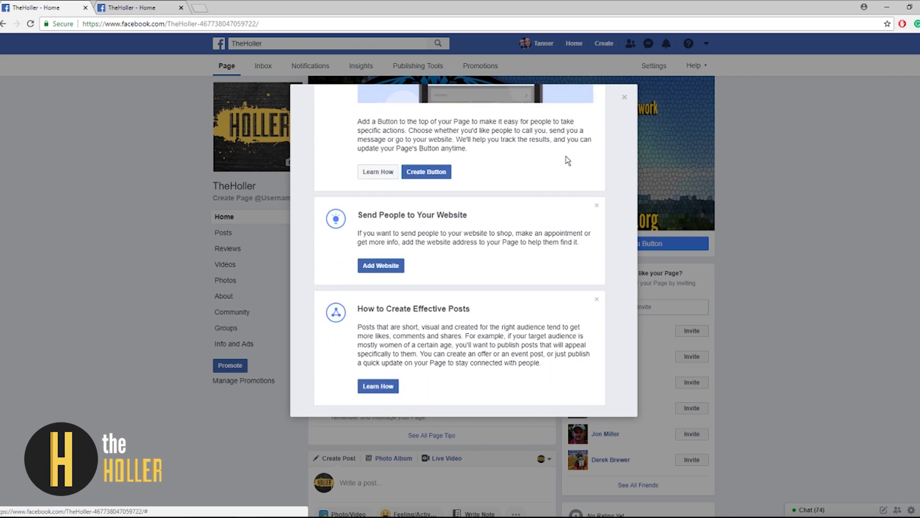
{"action": "scroll", "coordinate": [571, 177], "scroll_direction": "up", "scroll_amount": 15}
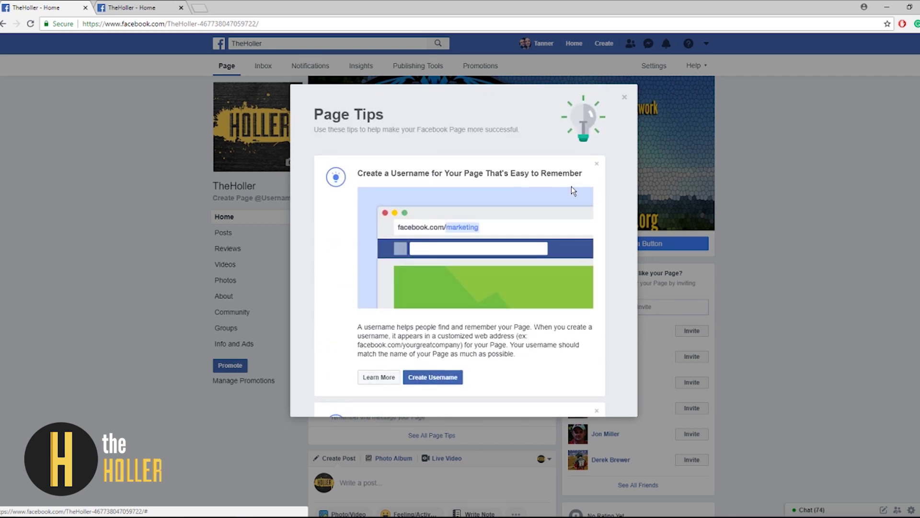
{"action": "left_click", "coordinate": [745, 159]}
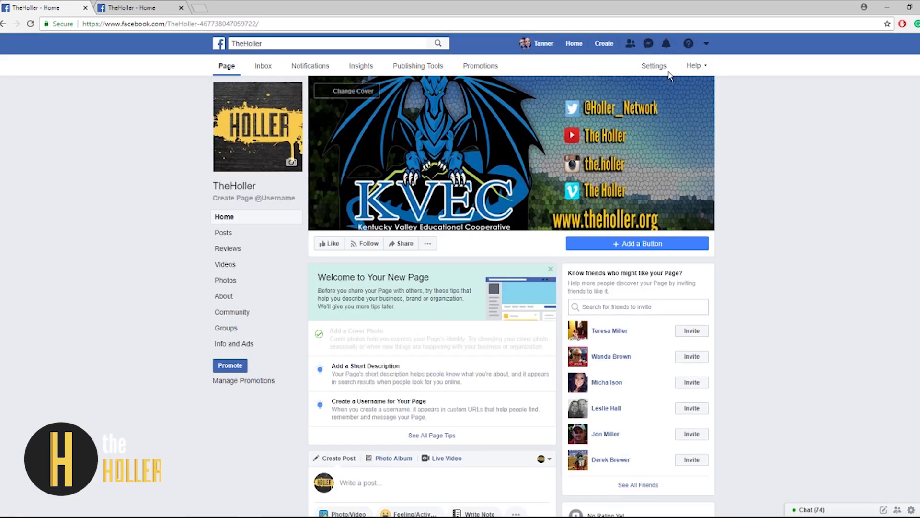
{"action": "left_click", "coordinate": [654, 65]}
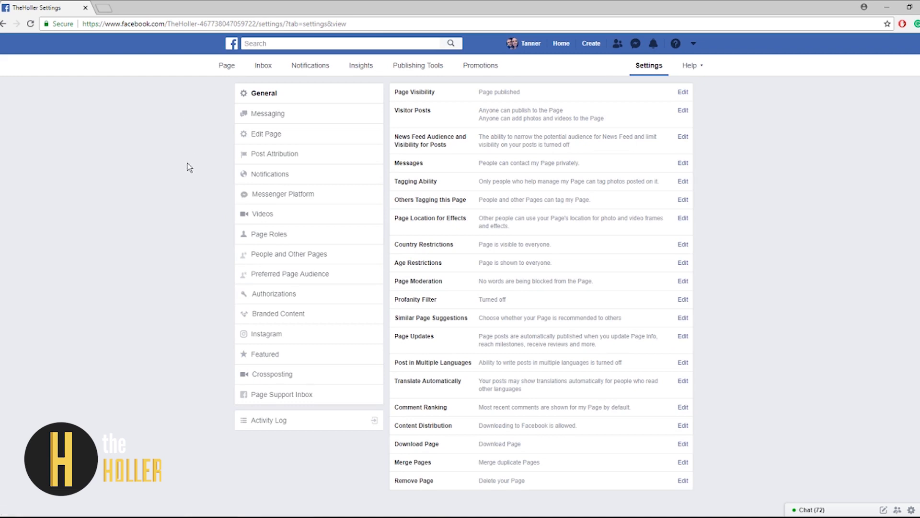
{"action": "left_click", "coordinate": [264, 236]}
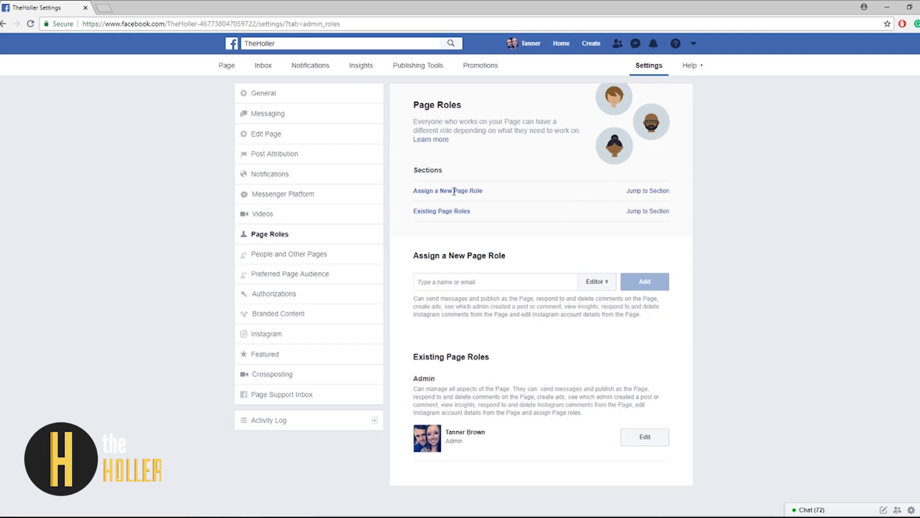
{"action": "left_click", "coordinate": [607, 281]}
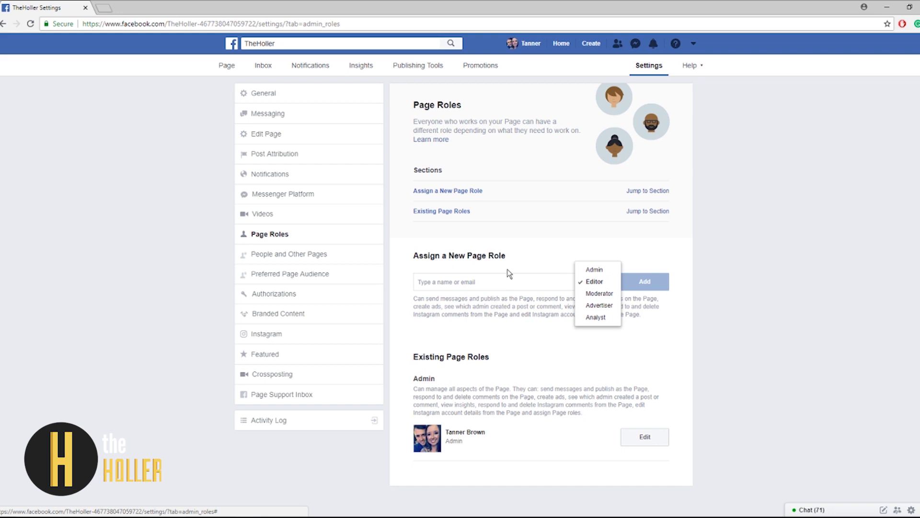
{"action": "left_click", "coordinate": [753, 255]}
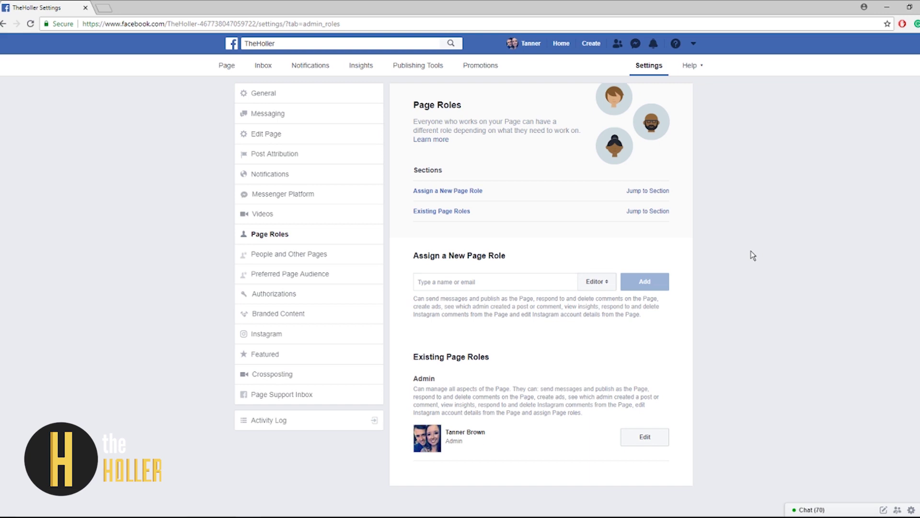
- Set Visitor Posts to disable posts by other people, leaving Page Visibility and Messages unchanged
{"action": "left_click", "coordinate": [636, 72]}
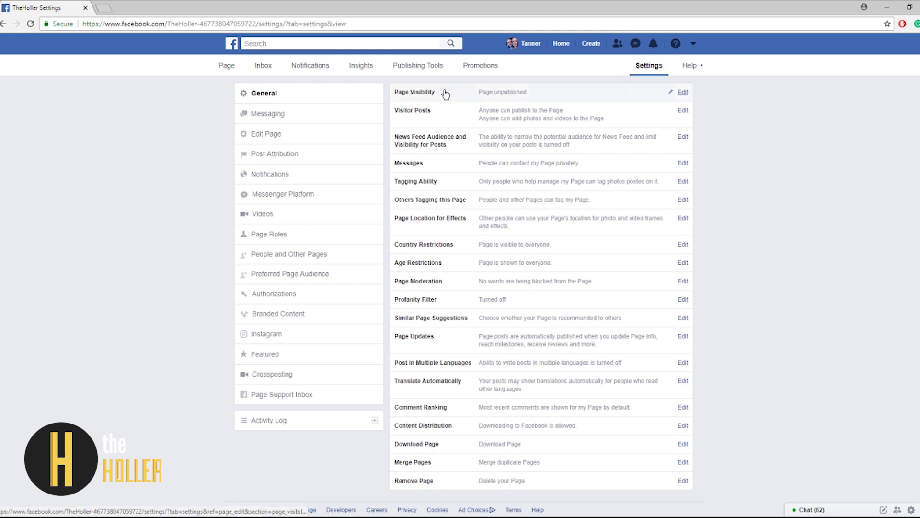
{"action": "left_click", "coordinate": [683, 92]}
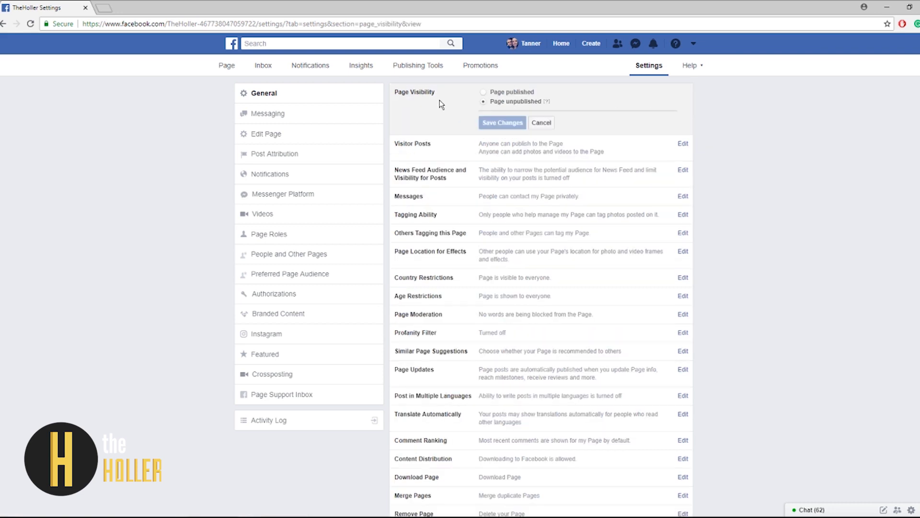
{"action": "left_click", "coordinate": [544, 122]}
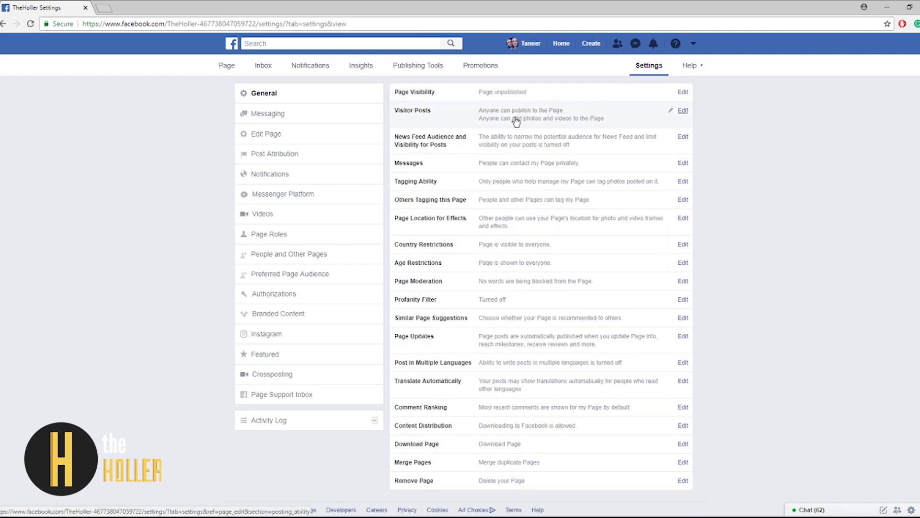
{"action": "left_click", "coordinate": [683, 111]}
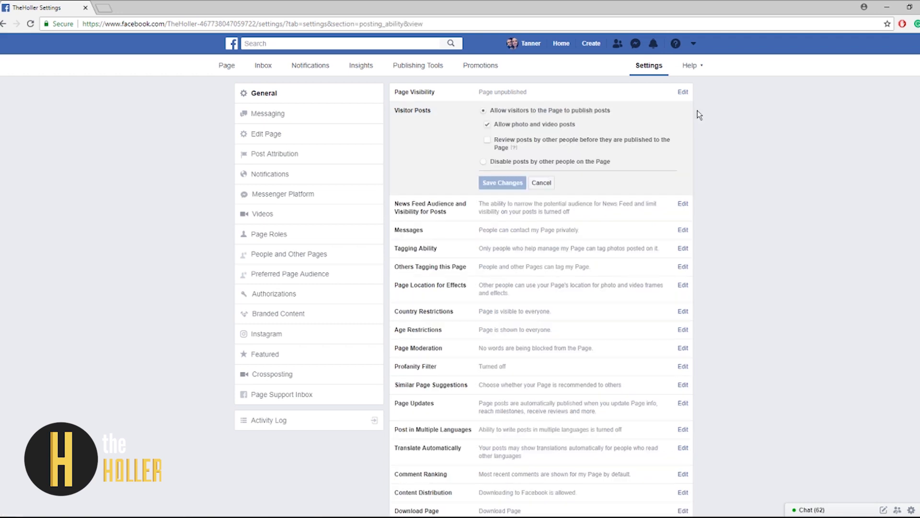
{"action": "left_click", "coordinate": [483, 162]}
{"action": "left_click", "coordinate": [525, 145]}
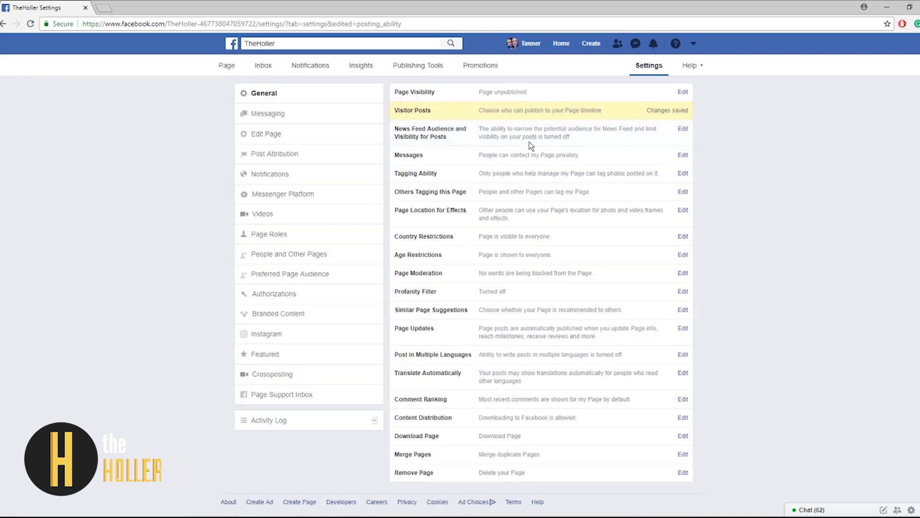
{"action": "left_click", "coordinate": [683, 154]}
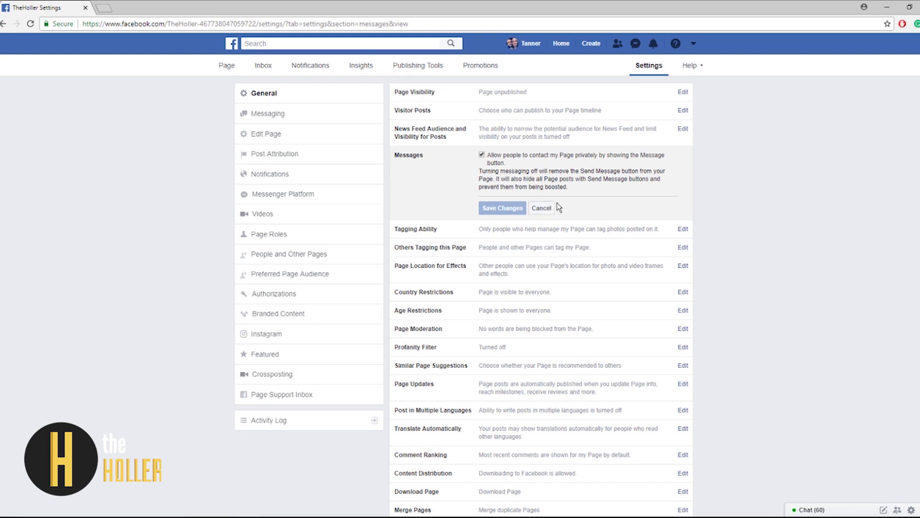
{"action": "left_click", "coordinate": [539, 208]}
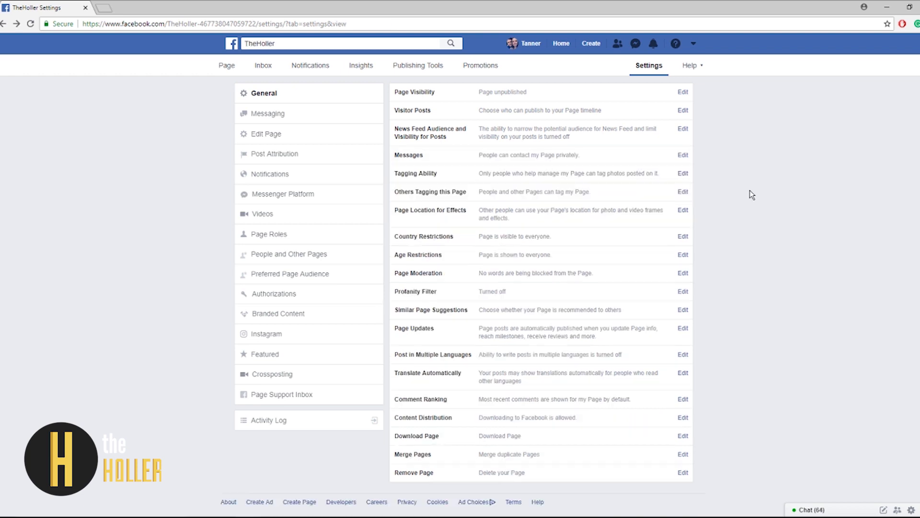
- In Edit Page, open the Current Template list and scroll to the Nonprofit template
{"action": "left_click", "coordinate": [309, 139]}
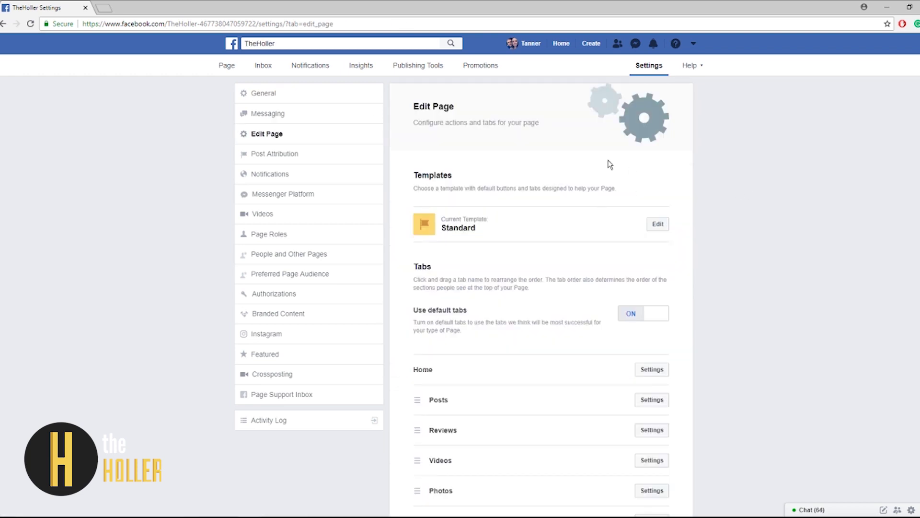
{"action": "left_click", "coordinate": [656, 224]}
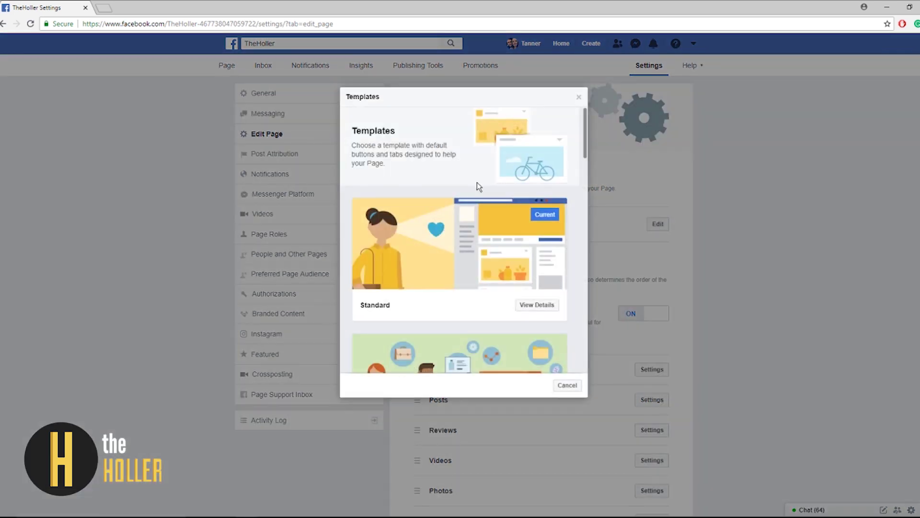
{"action": "scroll", "coordinate": [476, 182], "scroll_direction": "down", "scroll_amount": 6}
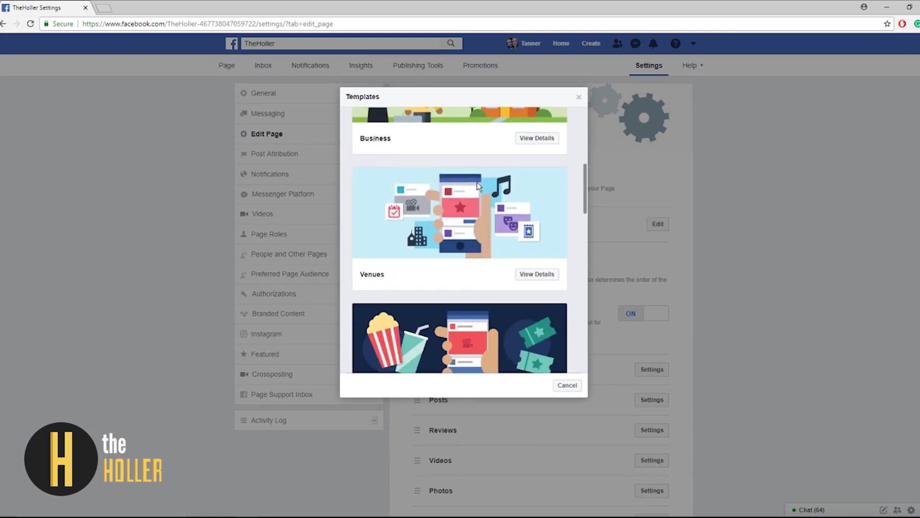
{"action": "scroll", "coordinate": [477, 182], "scroll_direction": "up", "scroll_amount": 2}
{"action": "scroll", "coordinate": [479, 181], "scroll_direction": "down", "scroll_amount": 7}
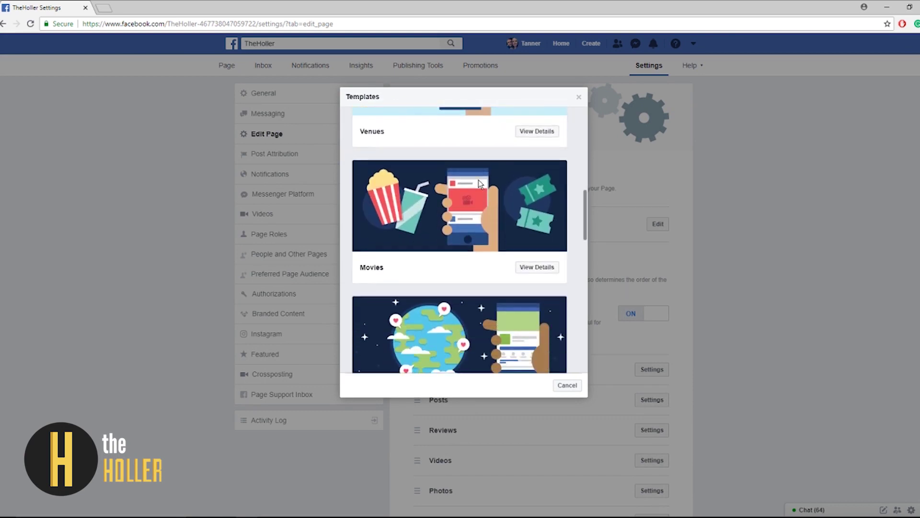
{"action": "scroll", "coordinate": [480, 183], "scroll_direction": "down", "scroll_amount": 5}
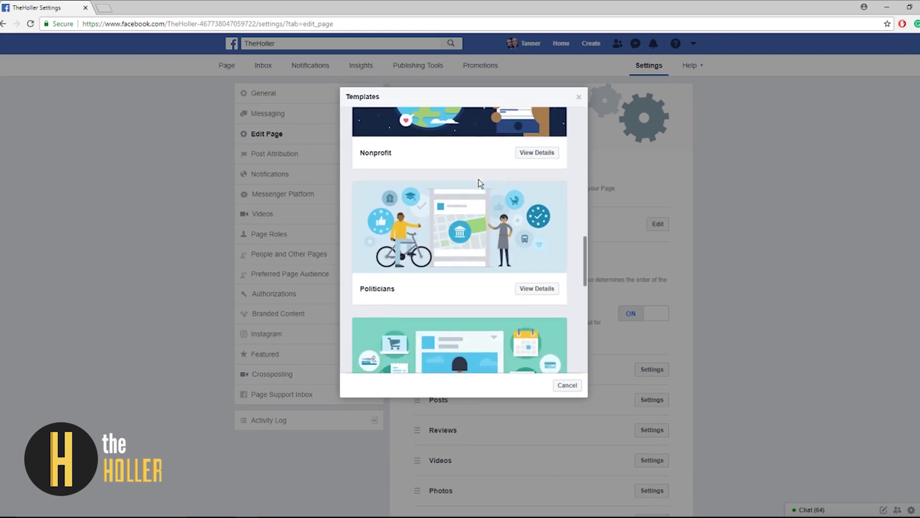
{"action": "scroll", "coordinate": [480, 182], "scroll_direction": "down", "scroll_amount": 4}
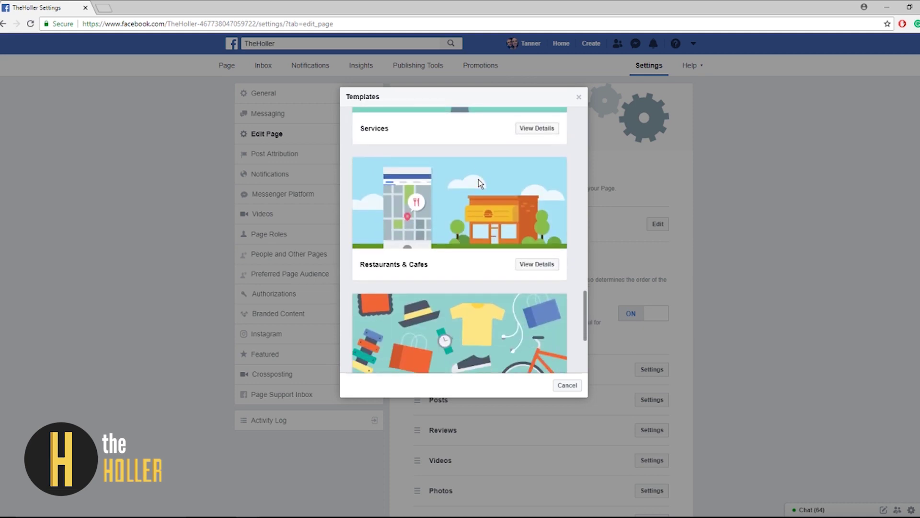
{"action": "scroll", "coordinate": [479, 179], "scroll_direction": "down", "scroll_amount": 4}
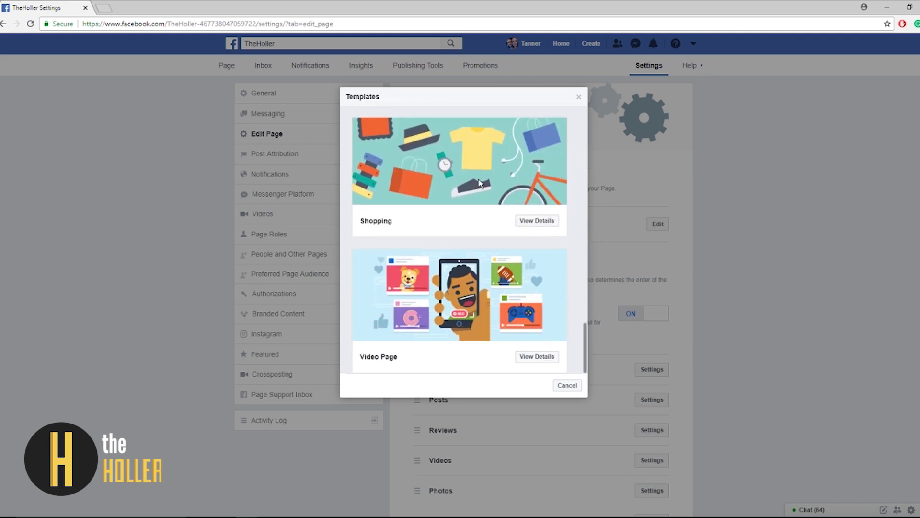
{"action": "scroll", "coordinate": [479, 183], "scroll_direction": "up", "scroll_amount": 1}
{"action": "scroll", "coordinate": [497, 339], "scroll_direction": "down", "scroll_amount": 1}
{"action": "scroll", "coordinate": [497, 340], "scroll_direction": "up", "scroll_amount": 4}
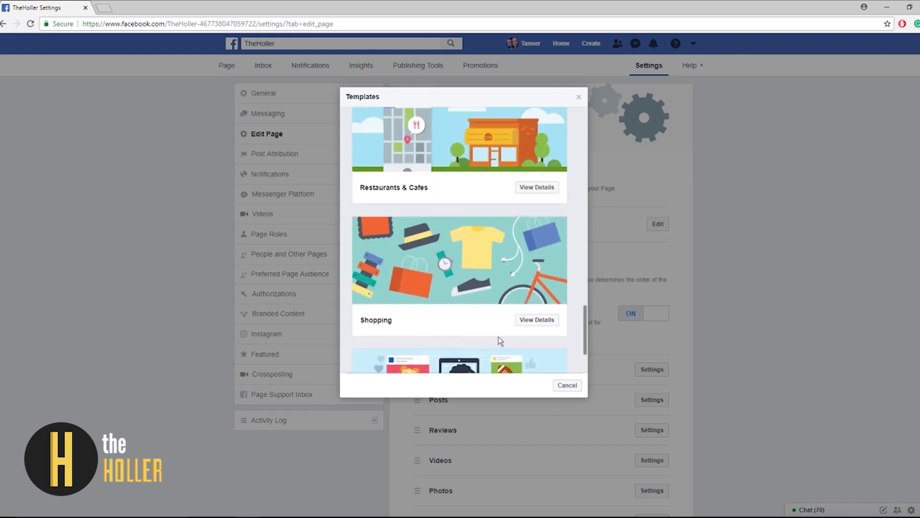
{"action": "scroll", "coordinate": [499, 342], "scroll_direction": "up", "scroll_amount": 10}
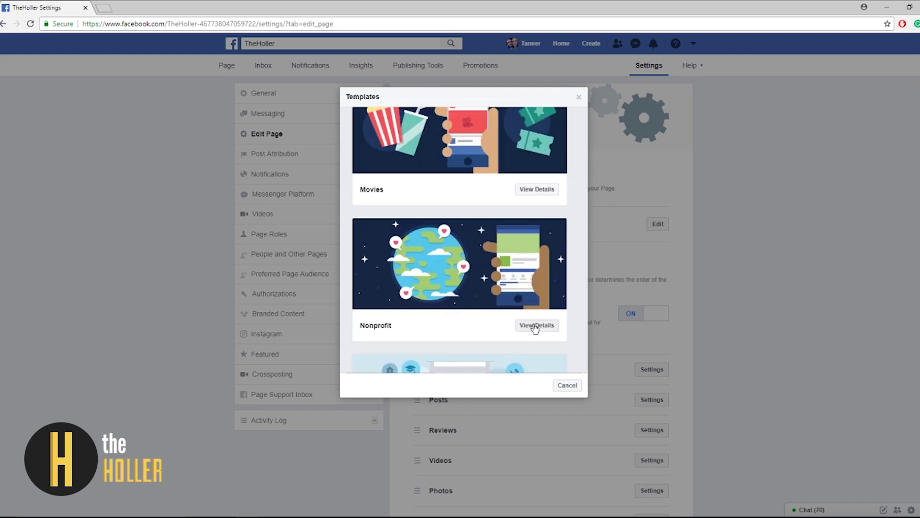
- Apply the Nonprofit template from its details view and confirm the switch from Standard
{"action": "left_click", "coordinate": [535, 326]}
{"action": "scroll", "coordinate": [434, 212], "scroll_direction": "down", "scroll_amount": 7}
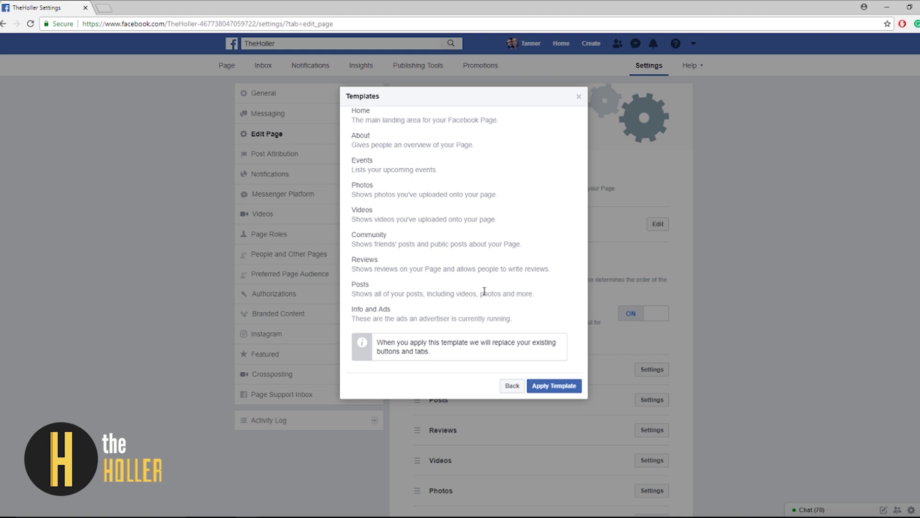
{"action": "left_click", "coordinate": [562, 391]}
{"action": "left_click", "coordinate": [562, 389]}
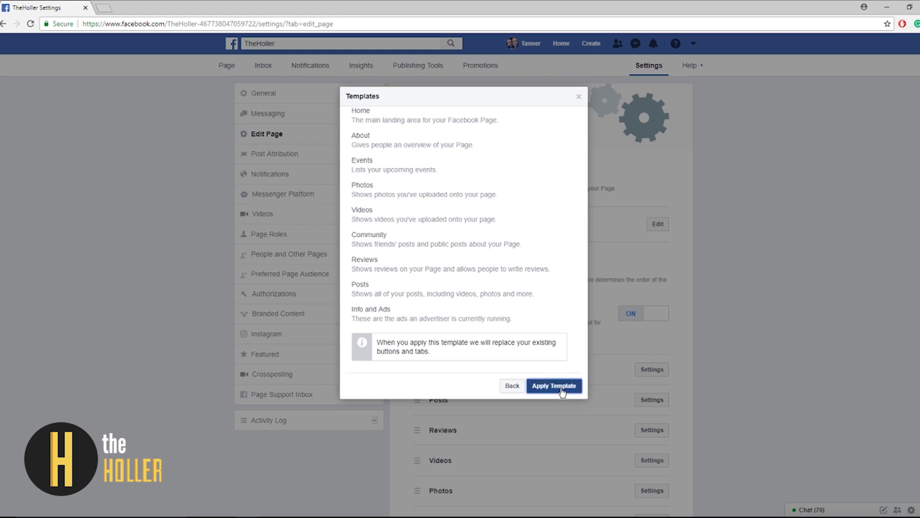
{"action": "left_click_drag", "start_coordinate": [353, 246], "coordinate": [456, 246]}
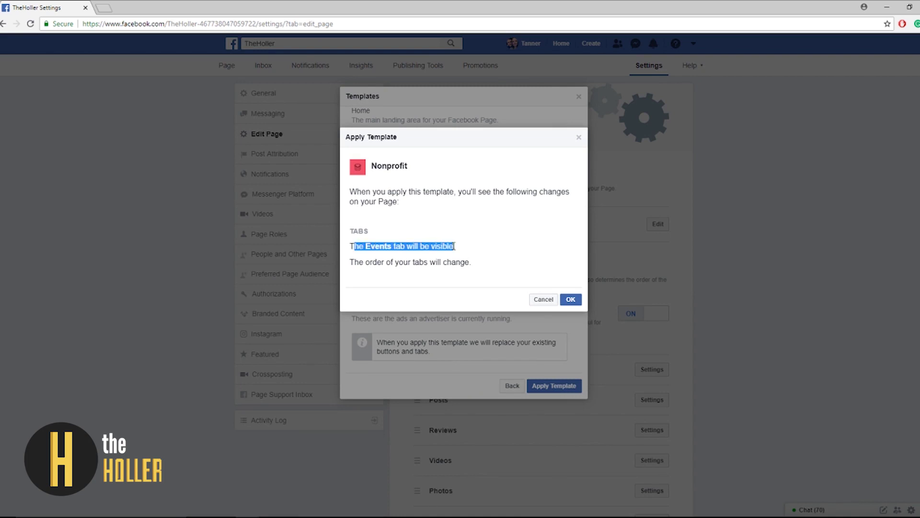
{"action": "left_click", "coordinate": [477, 255]}
{"action": "left_click", "coordinate": [571, 299]}
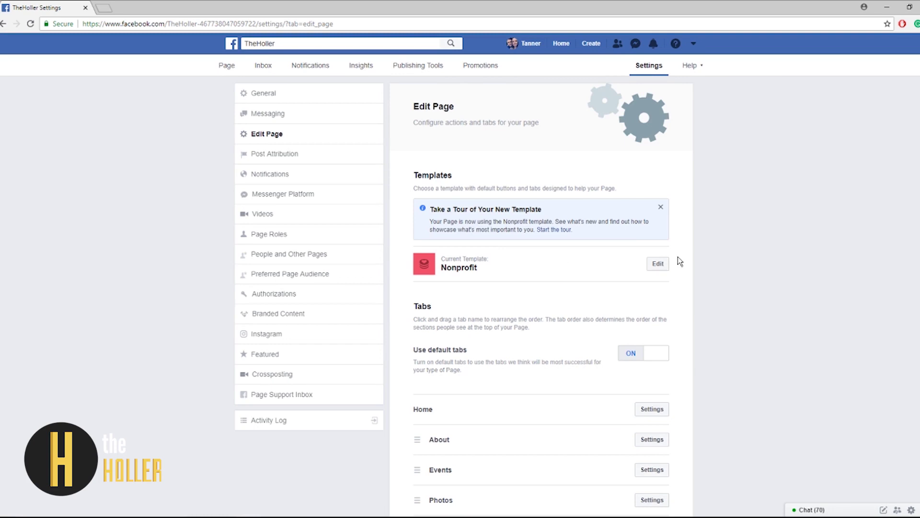
- Return to TheHoller's page and scroll to check the logo, KVEC banner and new tabs
{"action": "left_click", "coordinate": [229, 67]}
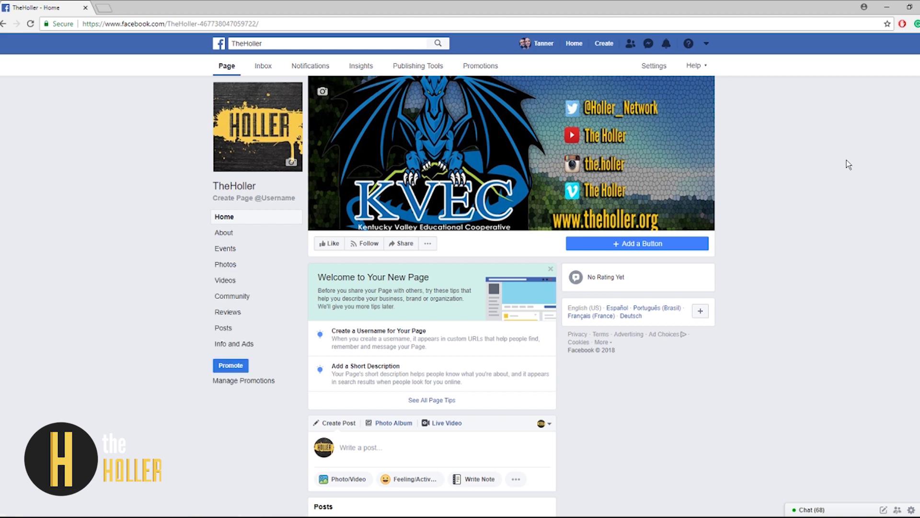
{"action": "scroll", "coordinate": [816, 159], "scroll_direction": "down", "scroll_amount": 5}
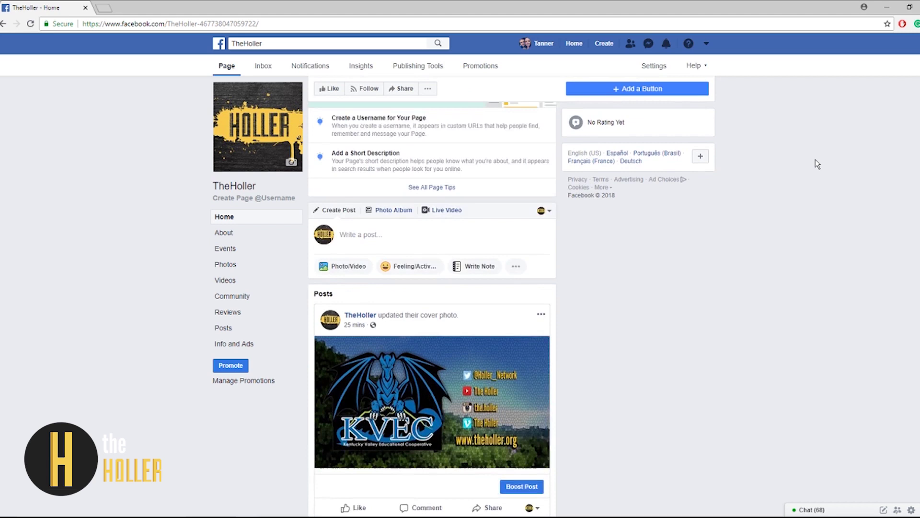
{"action": "scroll", "coordinate": [815, 159], "scroll_direction": "up", "scroll_amount": 4}
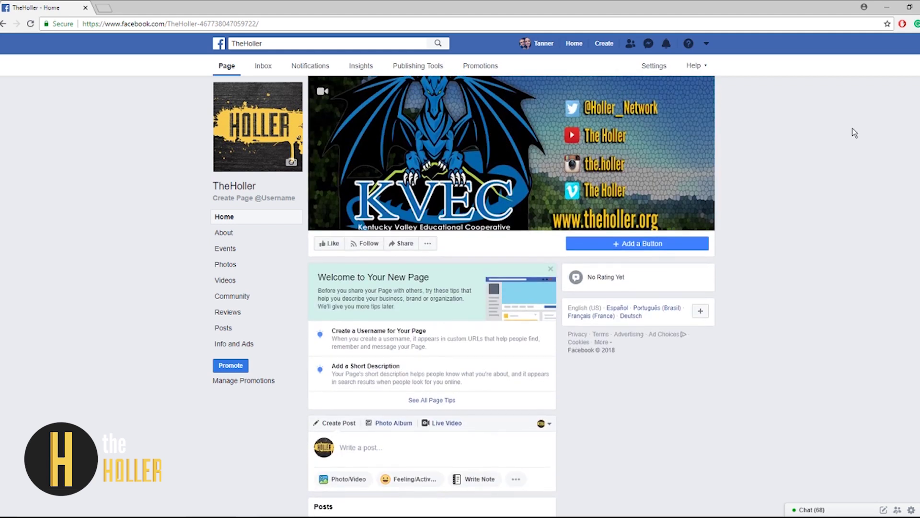